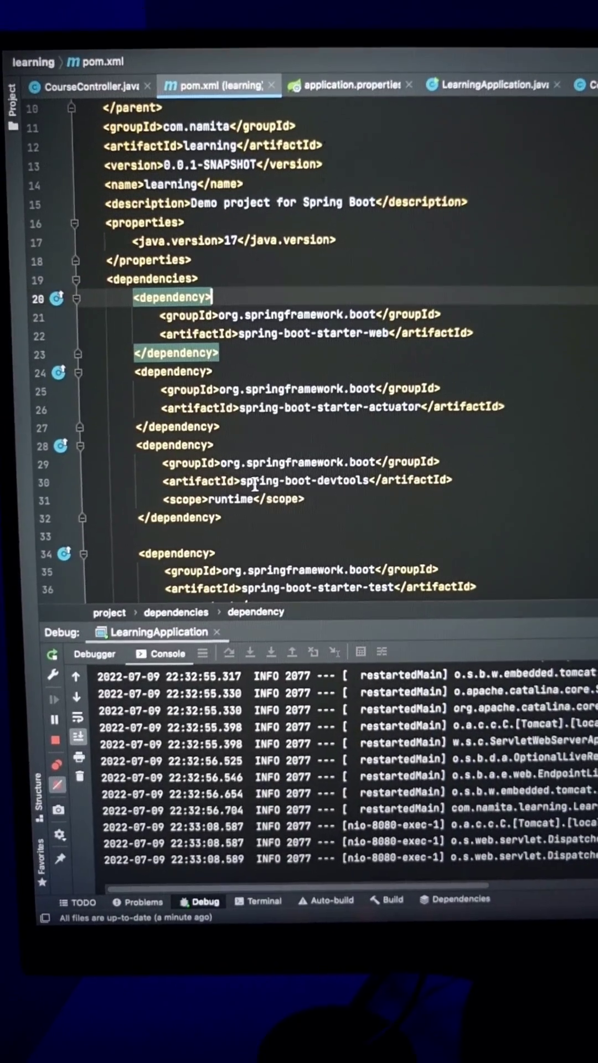
After noting the spring-boot-devtools dependency, enable 'Allow auto-make to start' and 'Build project automatically', then save.
left_click_drag(243, 459, 363, 473)
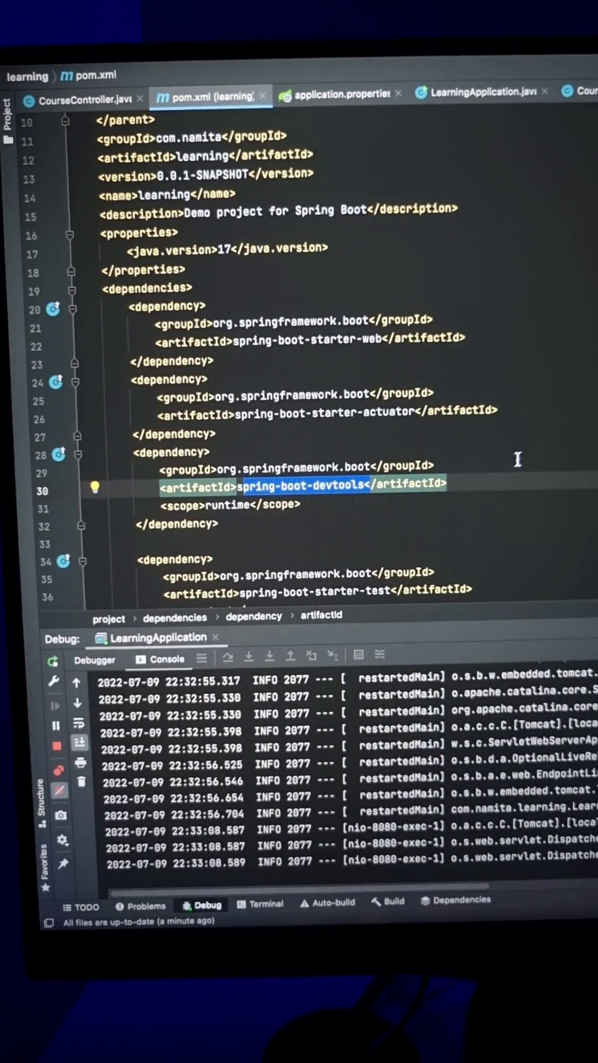
key("Down")
key("Down")
key("Down")
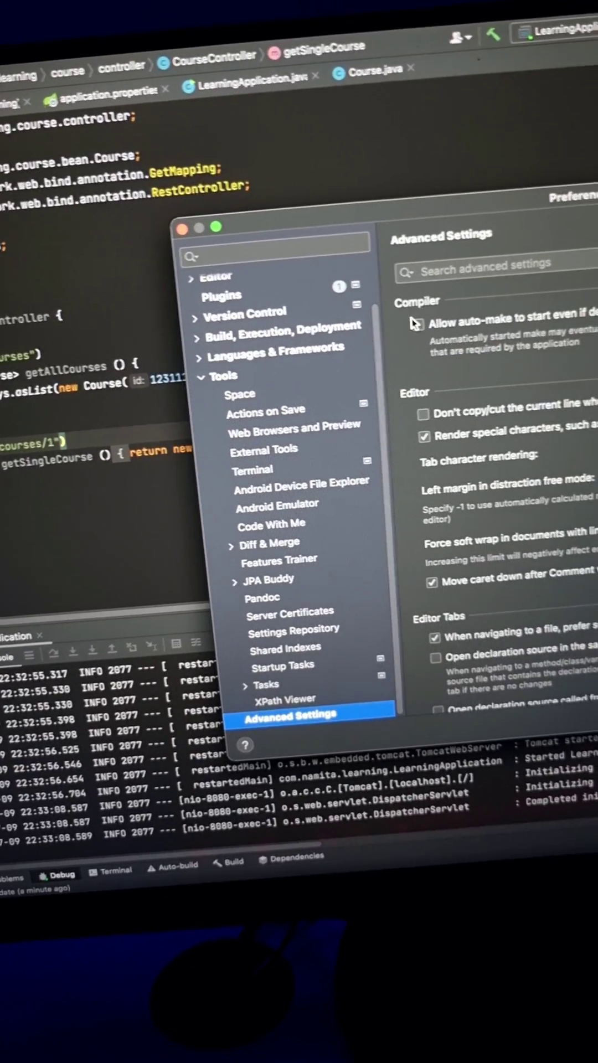
left_click(390, 350)
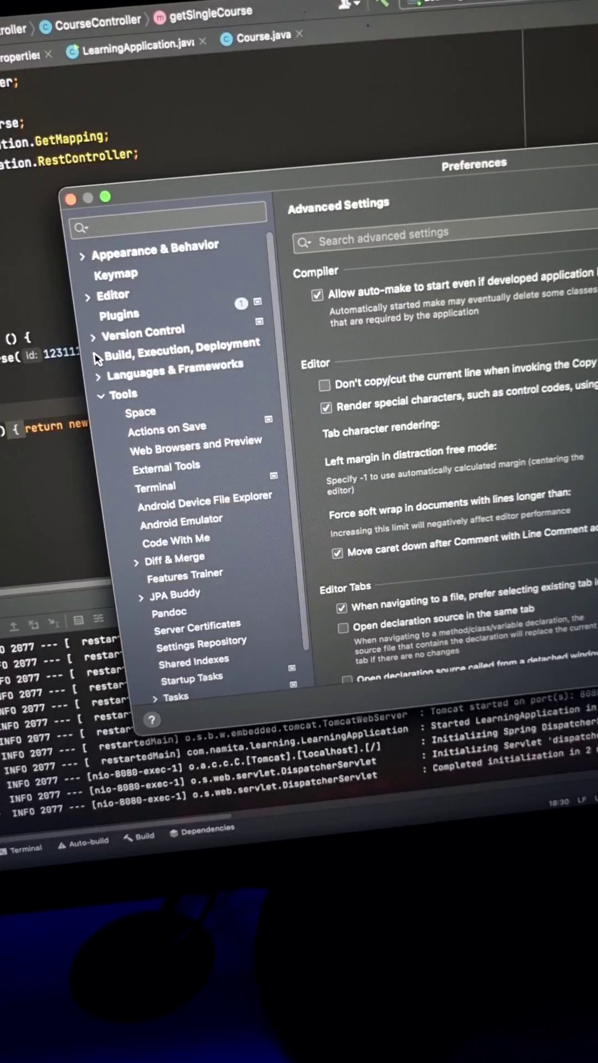
left_click(144, 385)
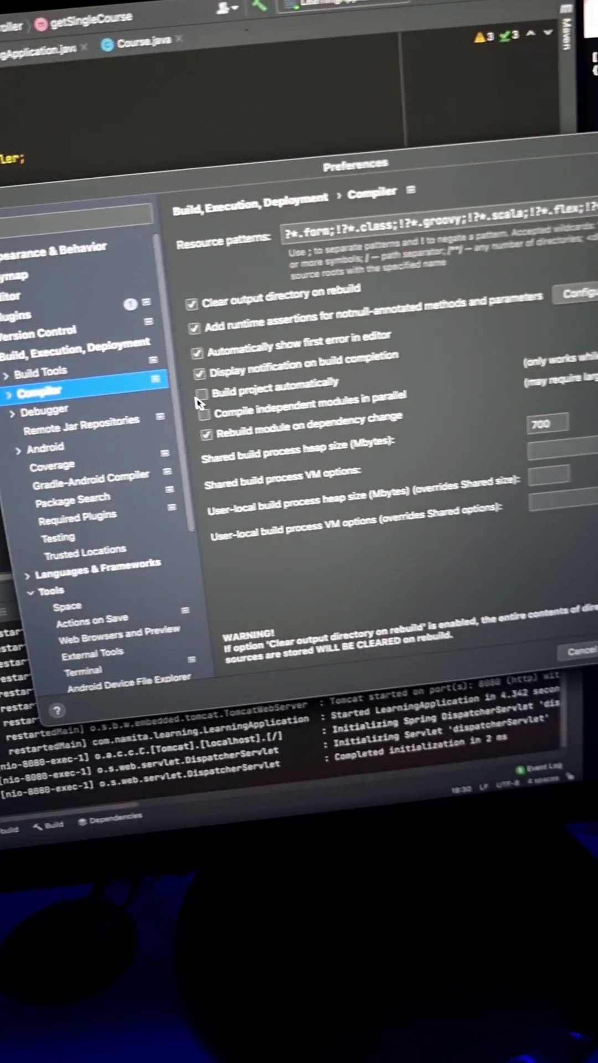
left_click(191, 395)
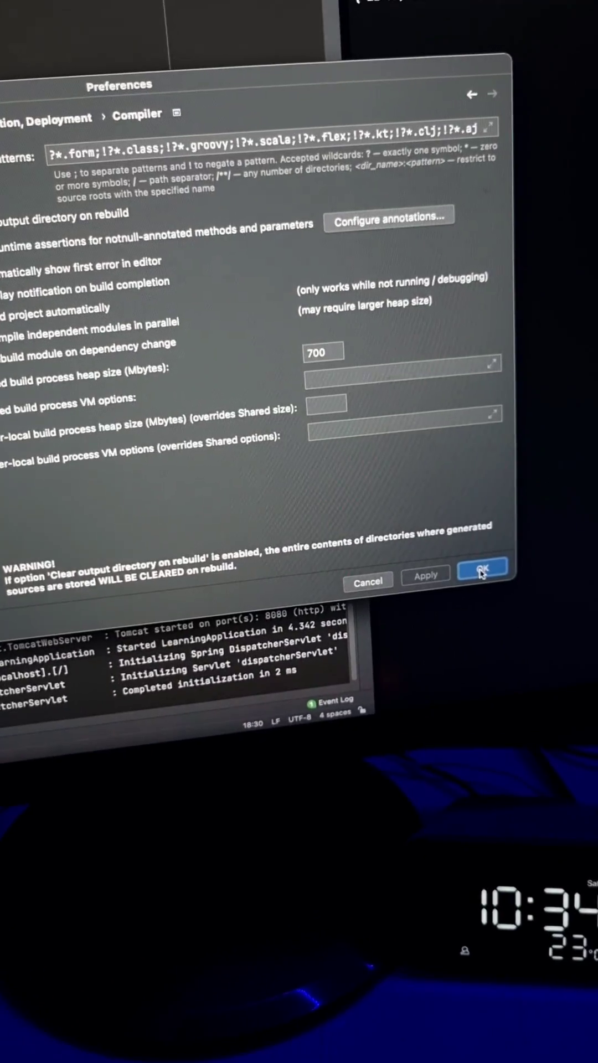
left_click(481, 570)
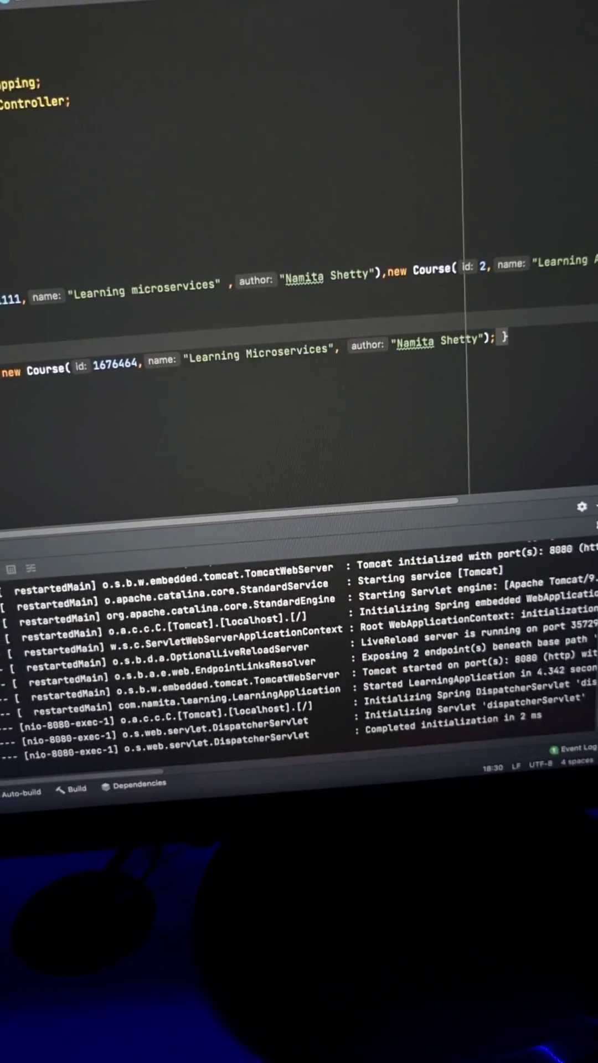
Rerun the Spring Boot app and change the first course id from 1231111 to 1.
key("ctrl+r")
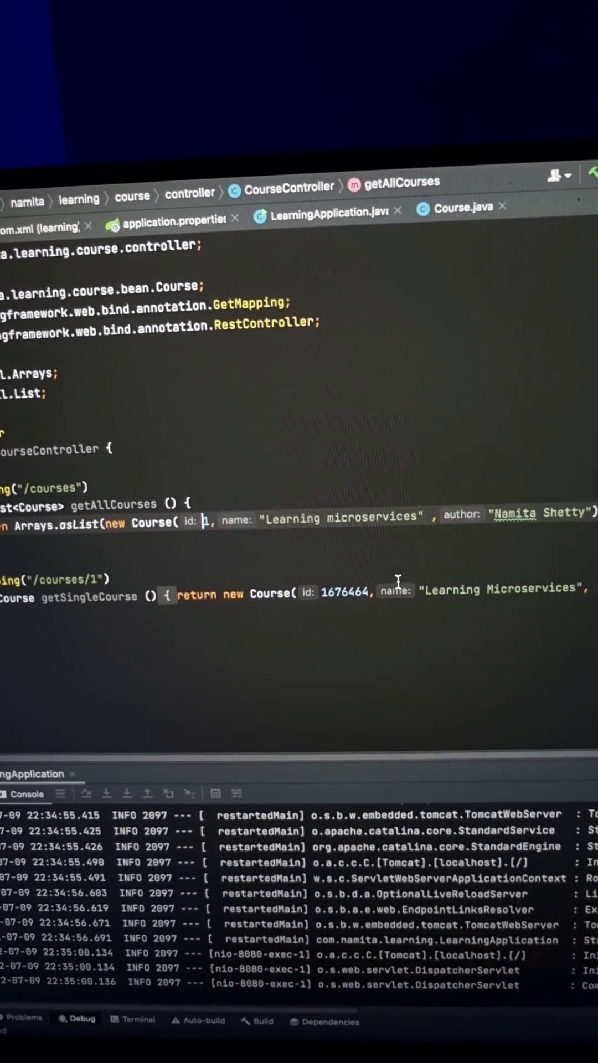
left_click(474, 446)
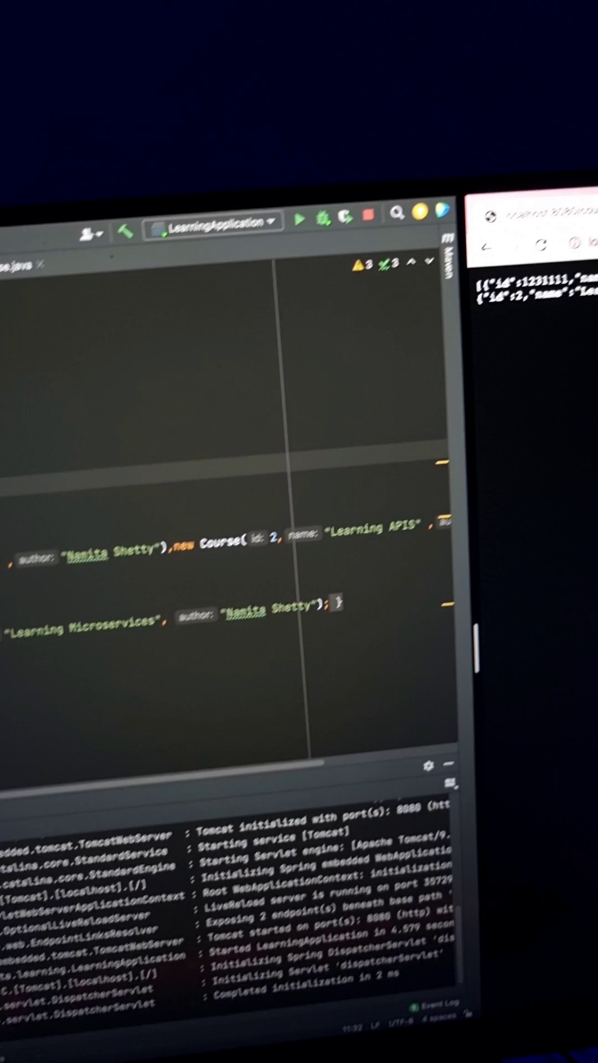
Refresh localhost:8080/courses so the JSON shows the first course with id 1.
left_click(379, 198)
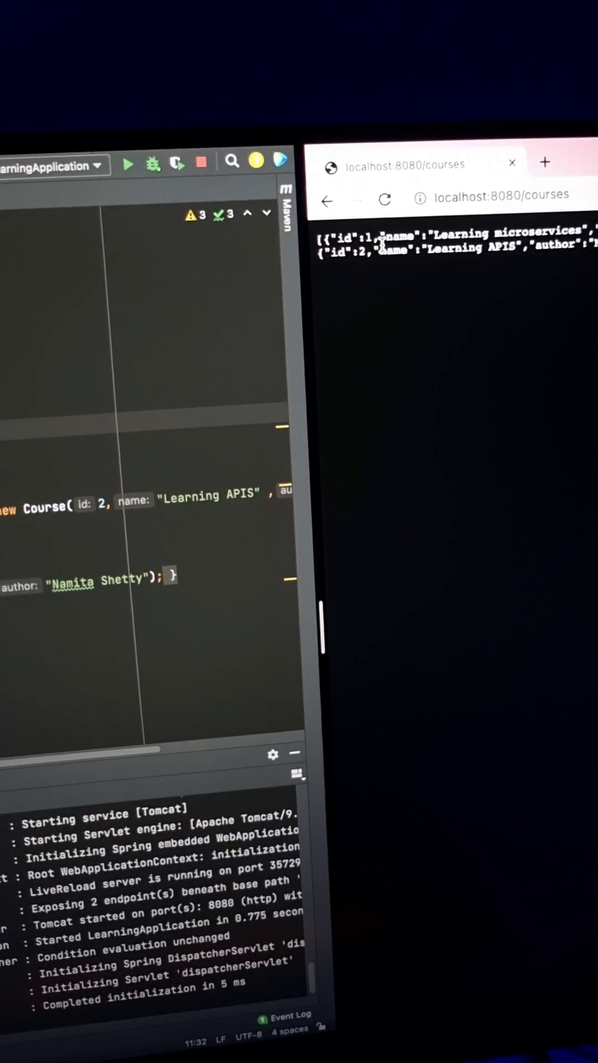